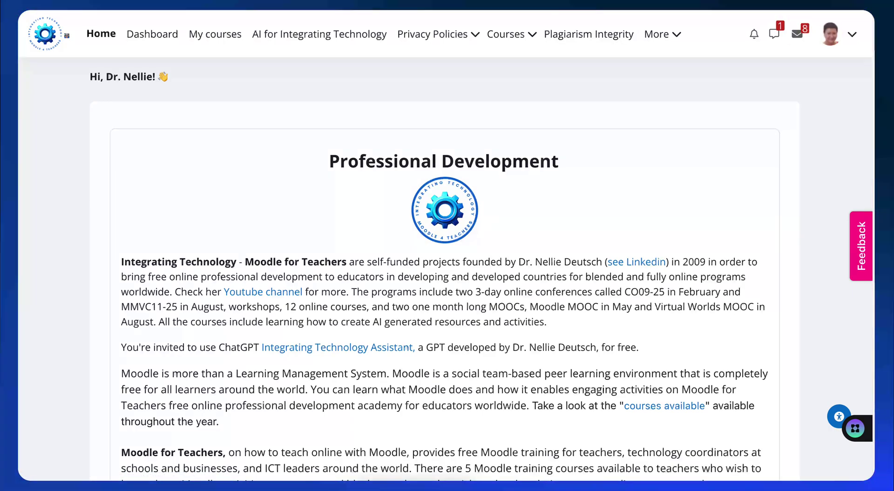
Go to your own profile page and scroll down to the Privacy and policies section.
left_click(830, 35)
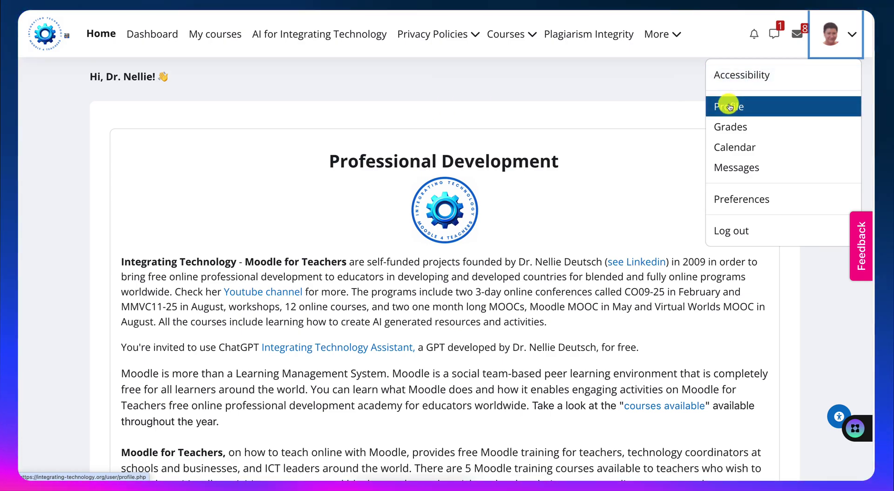
left_click(730, 106)
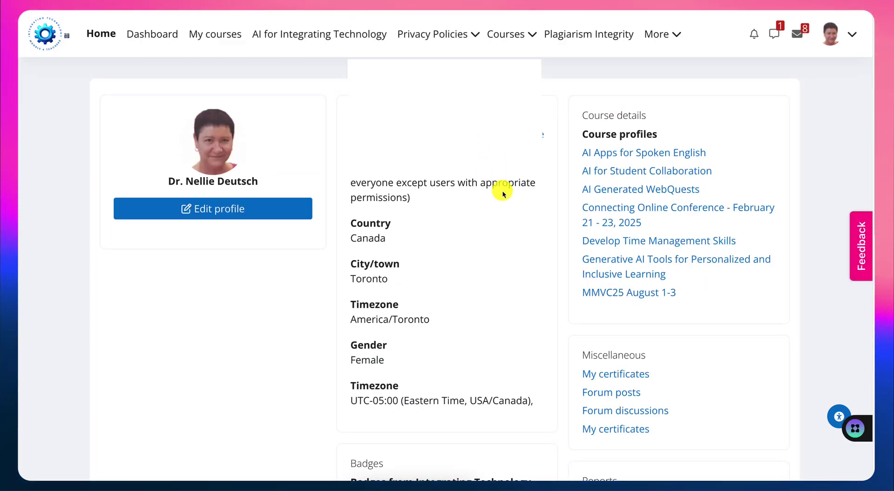
scroll(502, 191, "down", 3)
scroll(502, 191, "down", 2)
scroll(503, 191, "down", 2)
scroll(503, 191, "down", 2)
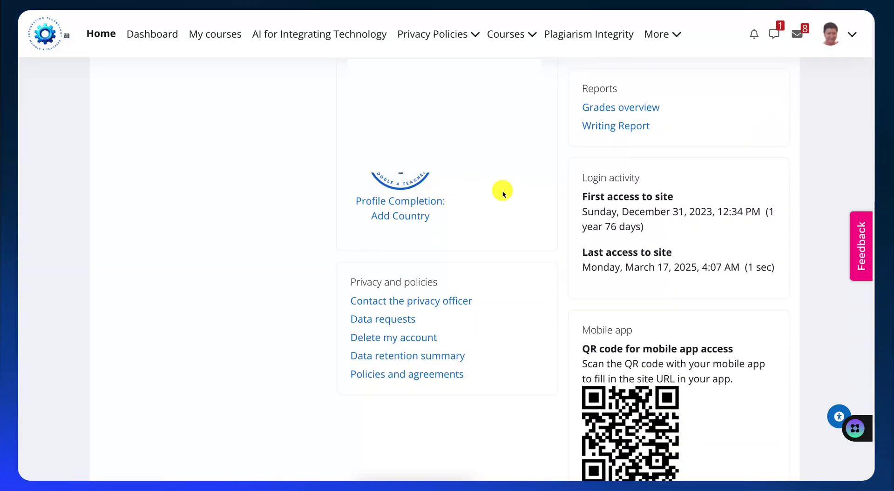
scroll(503, 191, "down", 2)
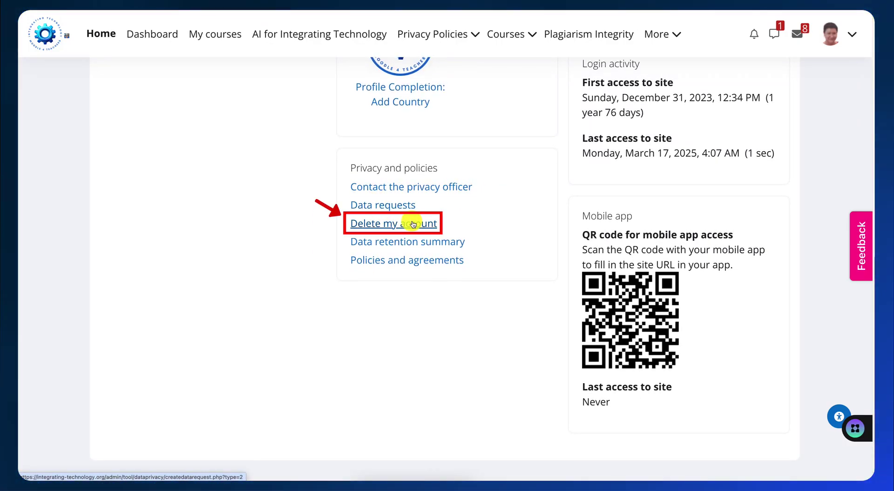
Submit a Delete my account request with type 'Delete all of my personal data'.
left_click(413, 224)
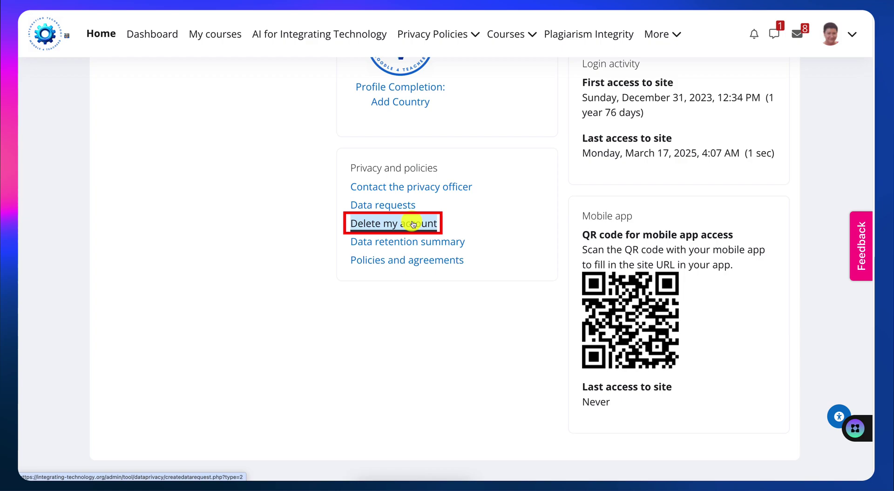
scroll(412, 220, "down", 1)
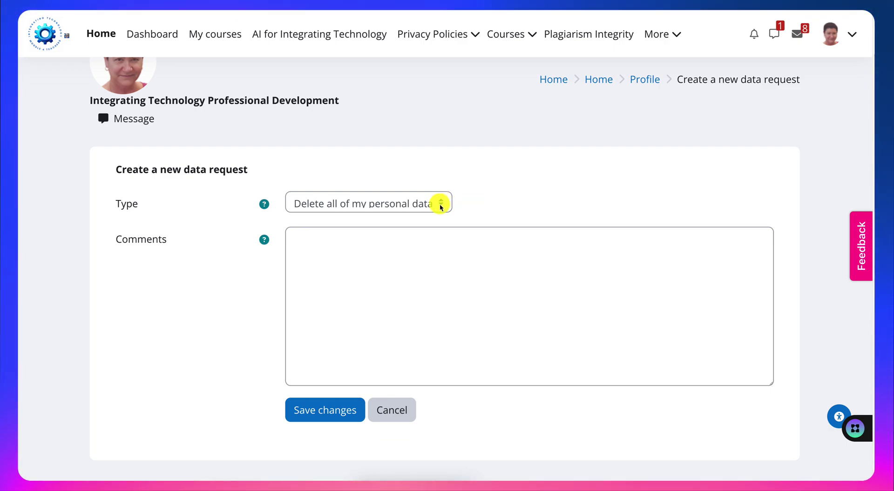
left_click(440, 205)
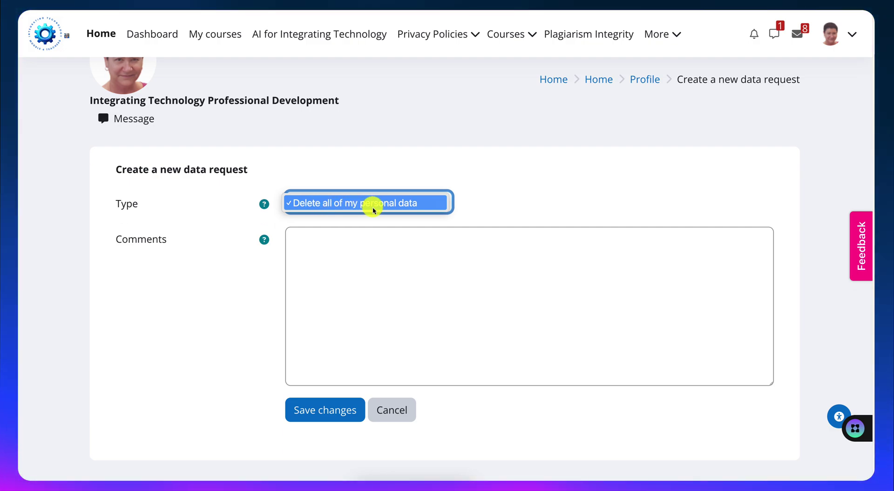
left_click(405, 204)
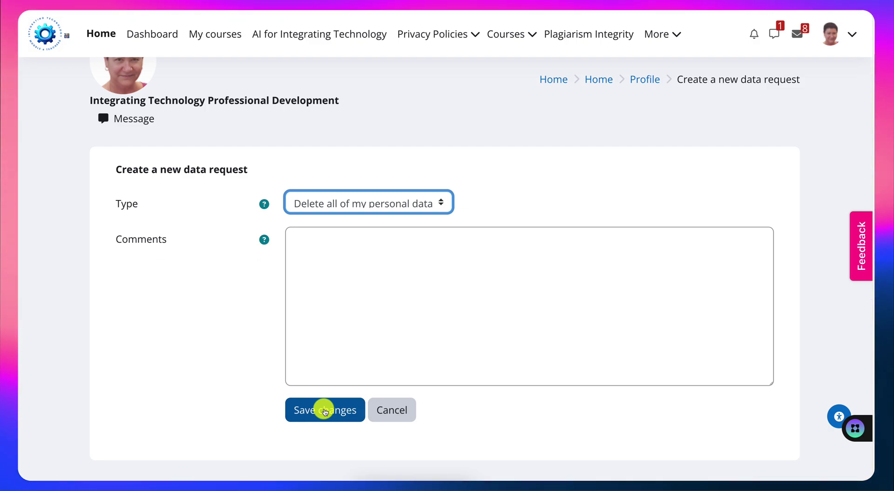
left_click(324, 411)
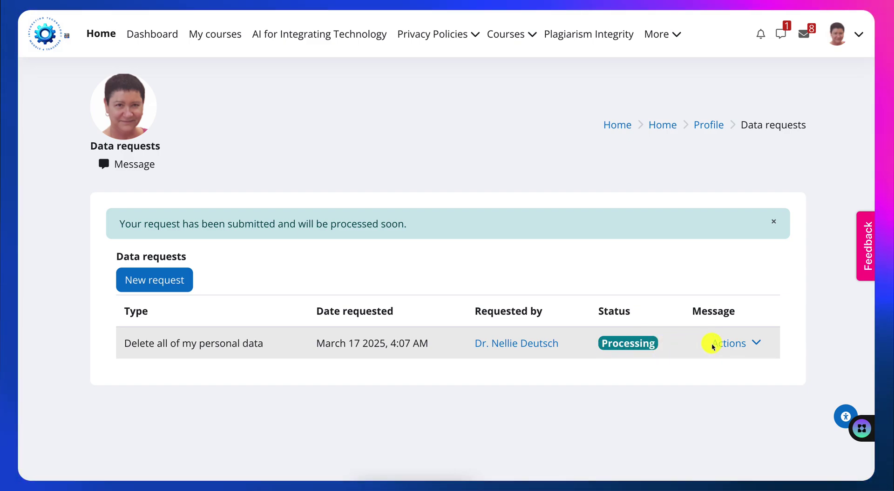
Open the Actions menu of the processing deletion request and close it without cancelling.
left_click(752, 344)
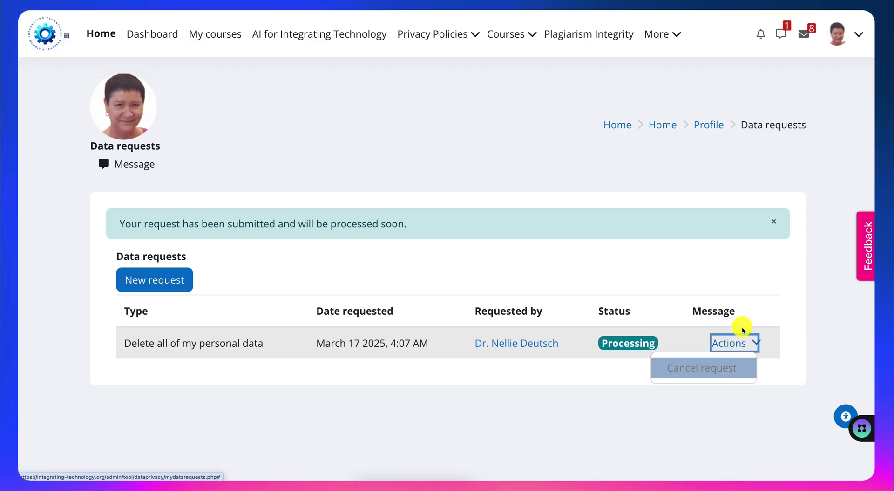
left_click(759, 266)
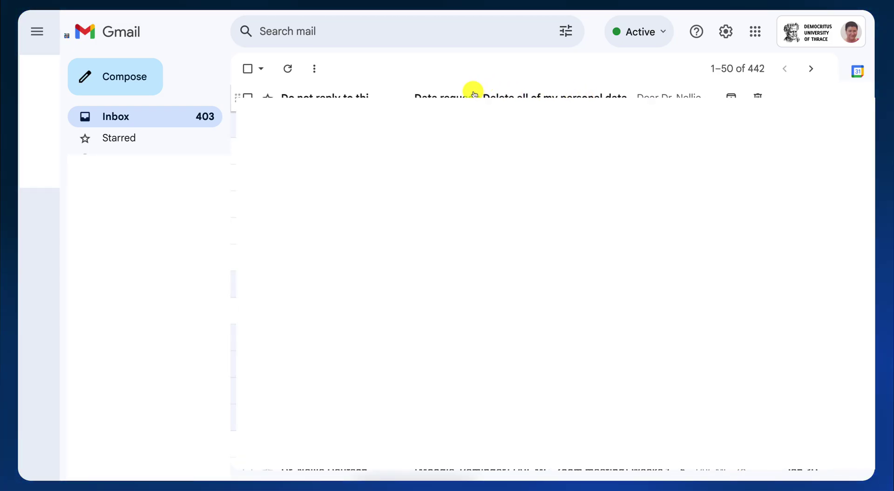
mouse_move(489, 97)
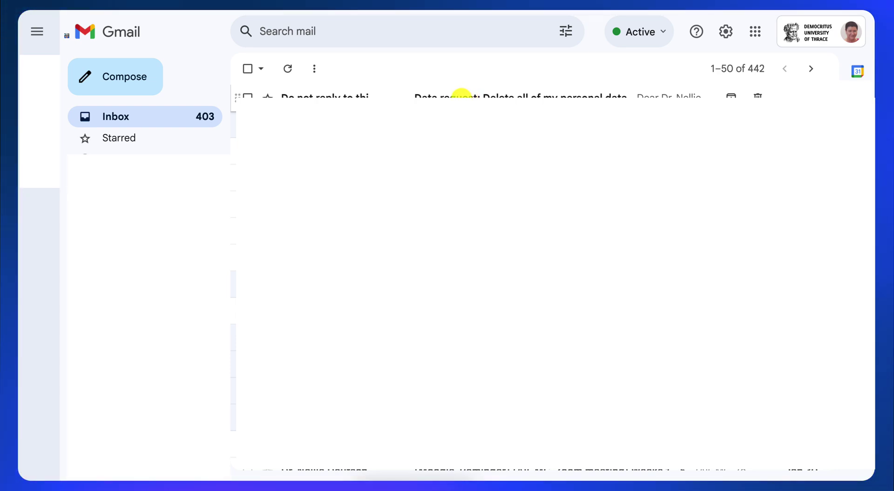
Open the Gmail email 'Data request: Delete all of my personal data'.
left_click(460, 96)
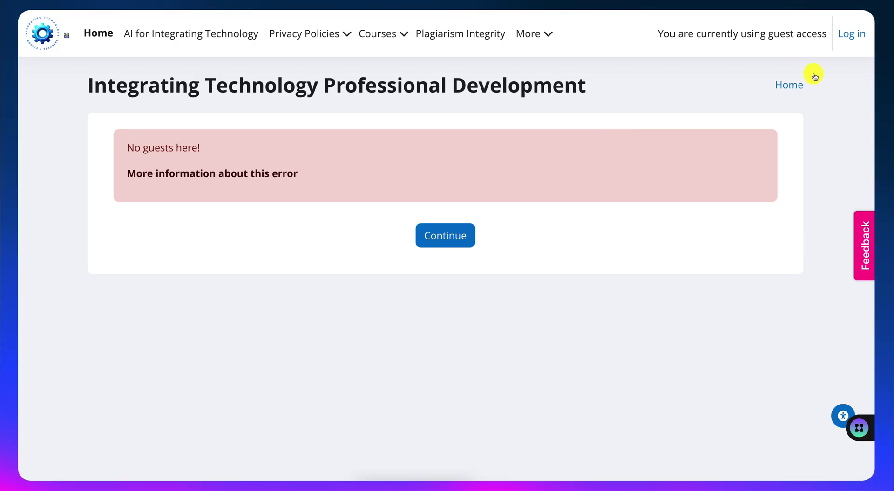
Log back in to the Moodle site using the Google sign-in option.
left_click(845, 36)
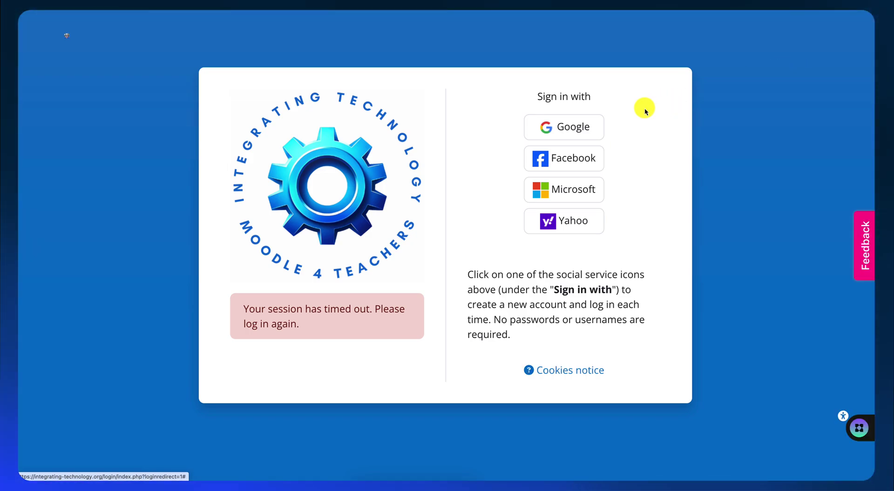
left_click(580, 127)
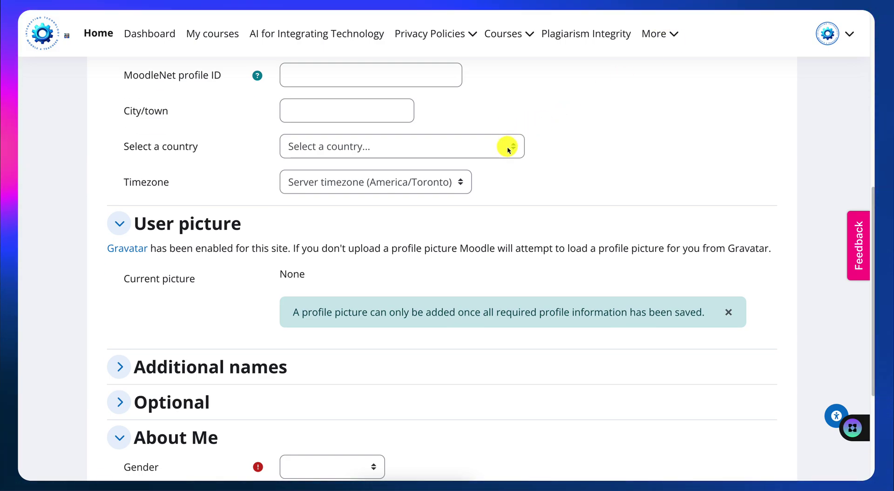
scroll(507, 148, "down", 1)
scroll(507, 148, "down", 1)
scroll(507, 149, "down", 2)
scroll(507, 148, "down", 2)
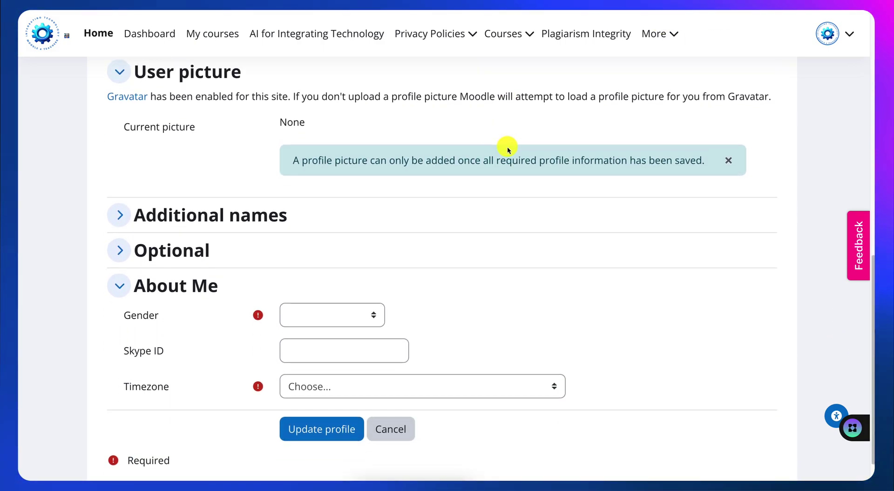
left_click(371, 309)
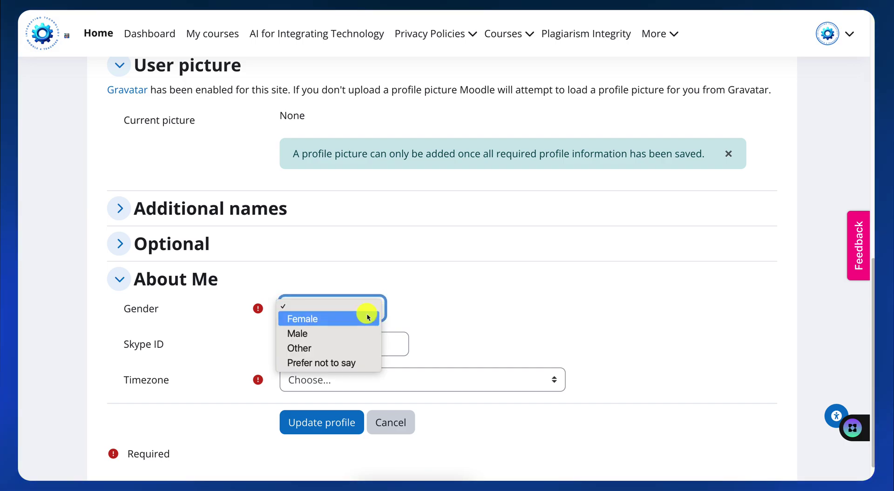
left_click(445, 316)
scroll(411, 337, "down", 1)
left_click(437, 347)
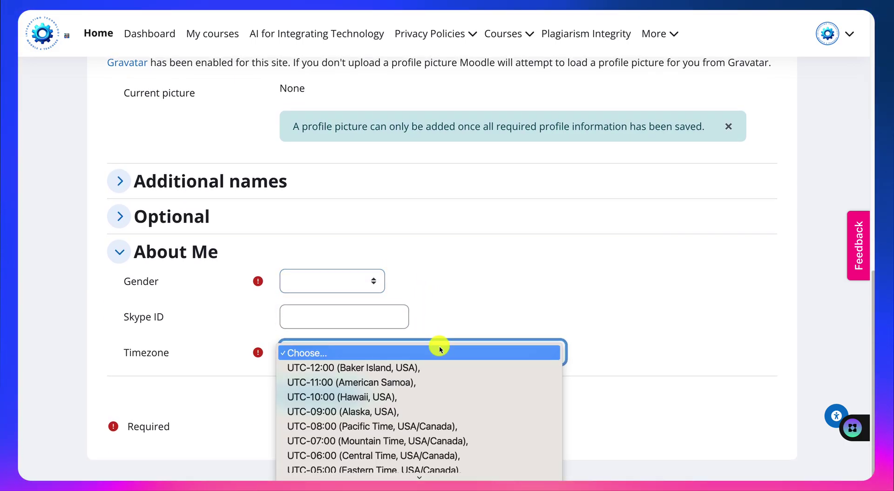
left_click(624, 291)
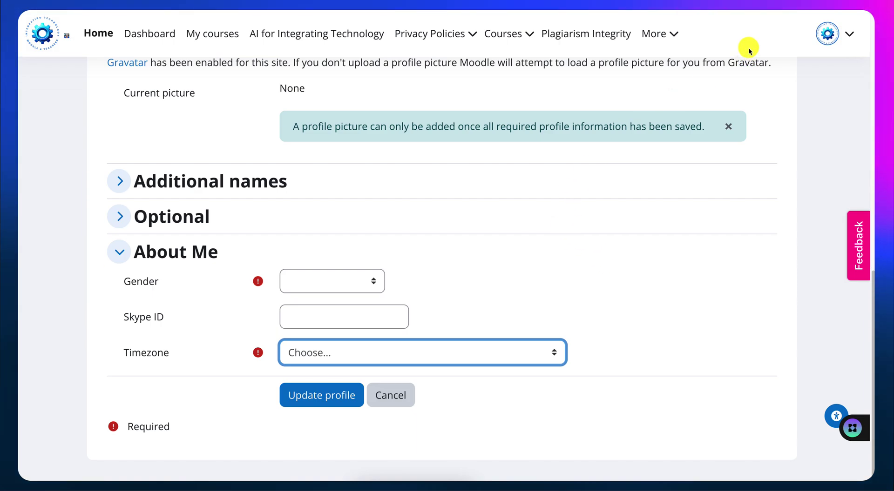